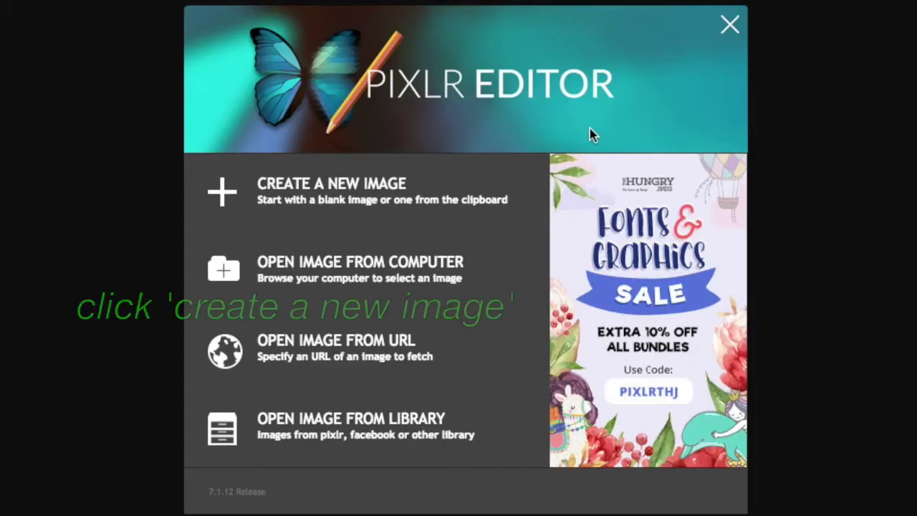
Create a new transparent image 620 wide and 700 high, and enlarge its window.
left_click(403, 182)
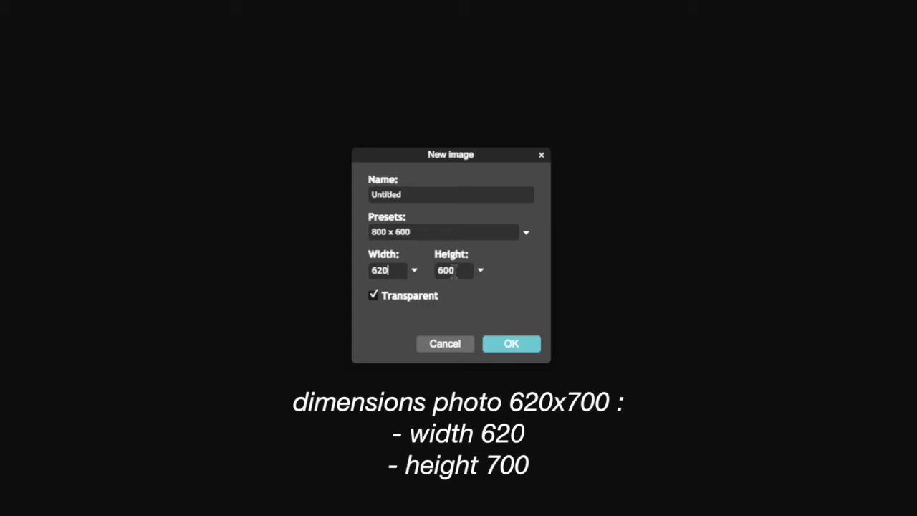
double_click(445, 270)
type("70")
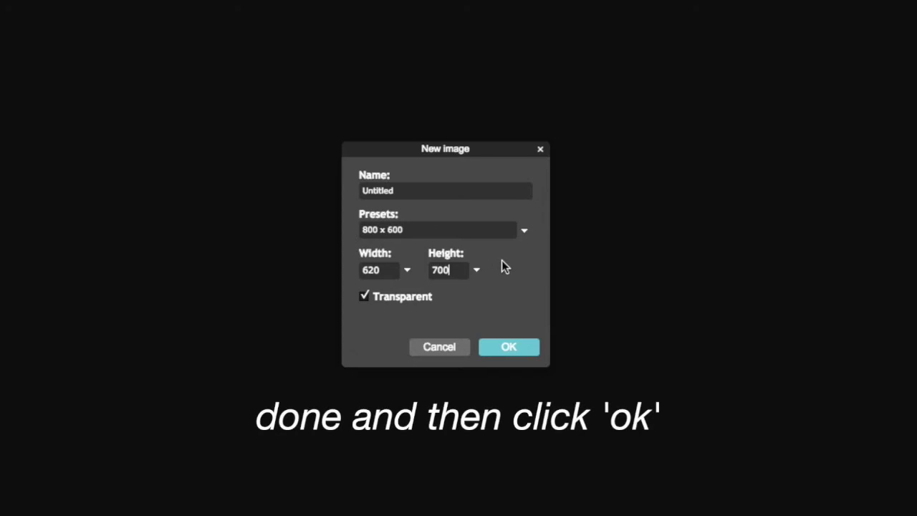
left_click(510, 348)
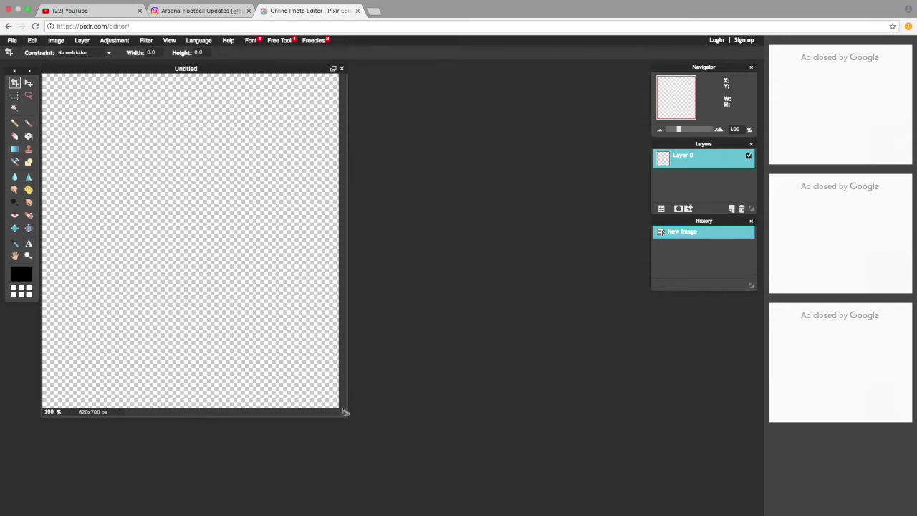
left_click_drag(344, 413, 580, 513)
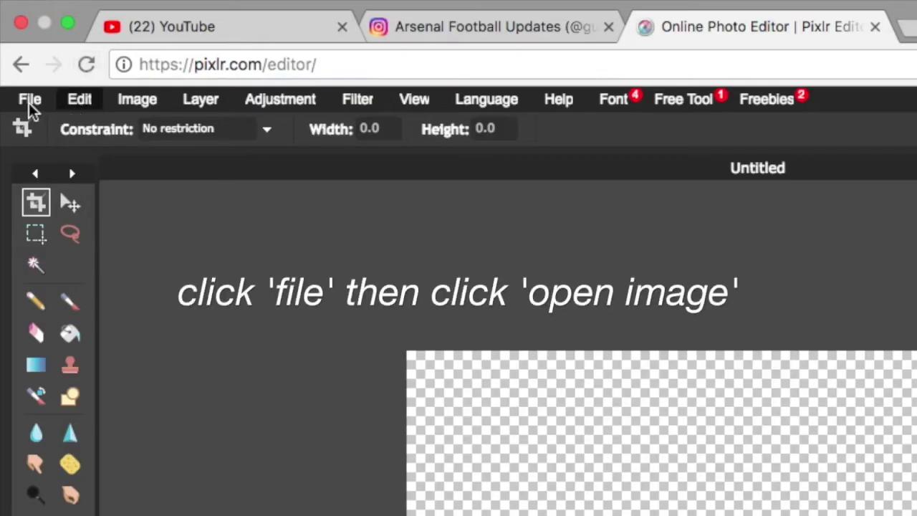
Open the image file "alexandre lacazette cut.jpg" from the Downloads folder.
left_click(12, 41)
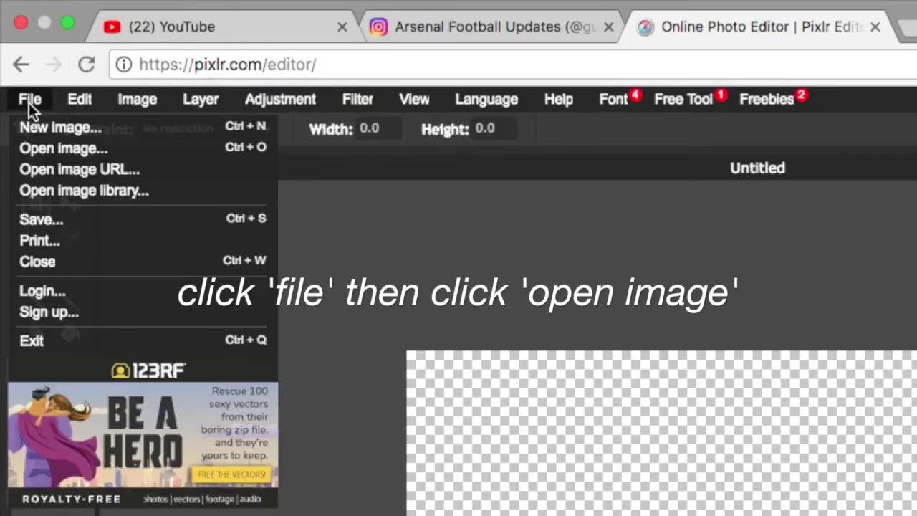
left_click(53, 151)
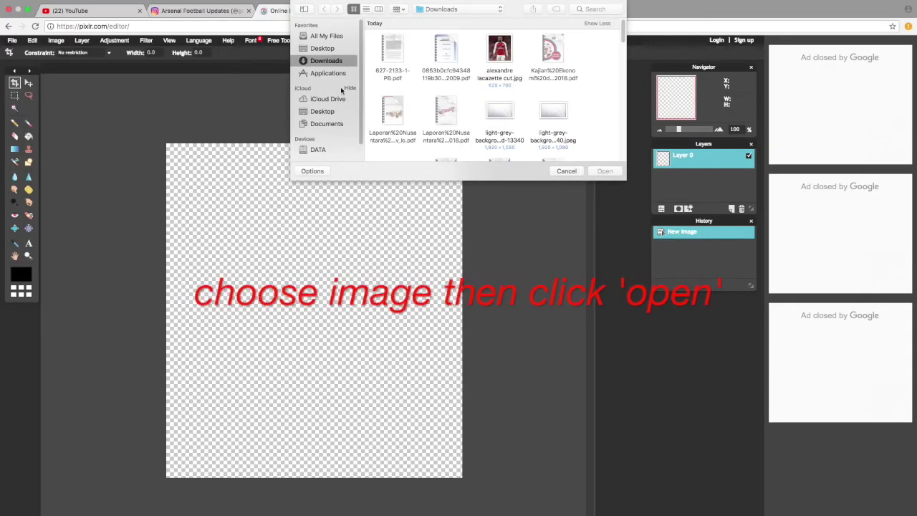
left_click(504, 60)
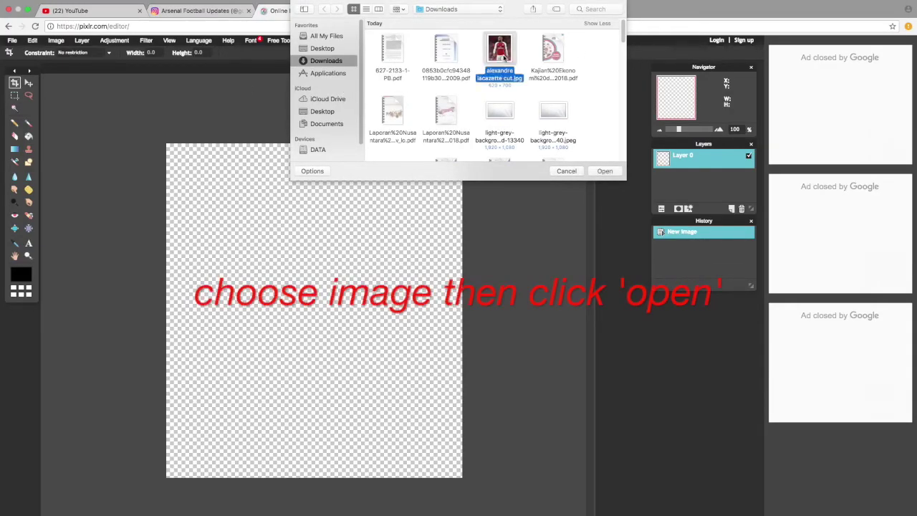
left_click(604, 171)
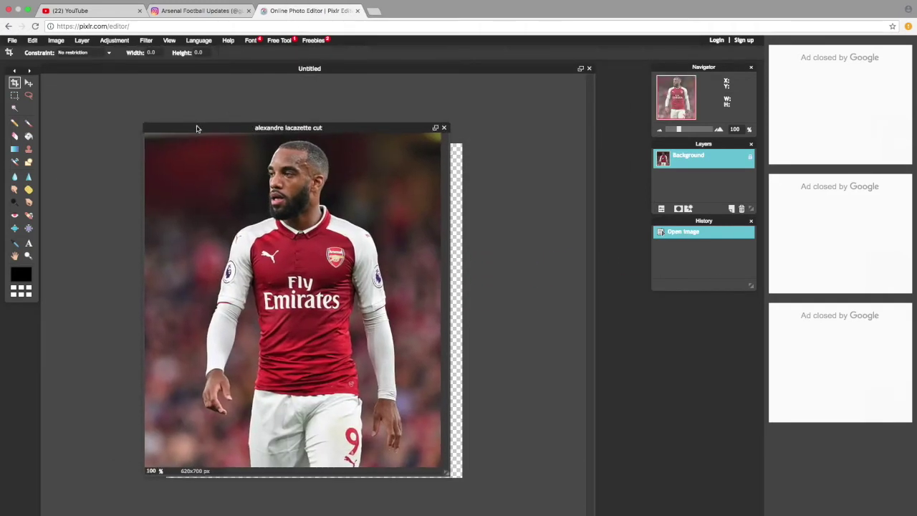
Move the player photo's window aside so that the blank Untitled canvas is uncovered.
left_click_drag(198, 128, 178, 126)
left_click(169, 40)
left_click(251, 136)
left_click_drag(260, 91, 620, 157)
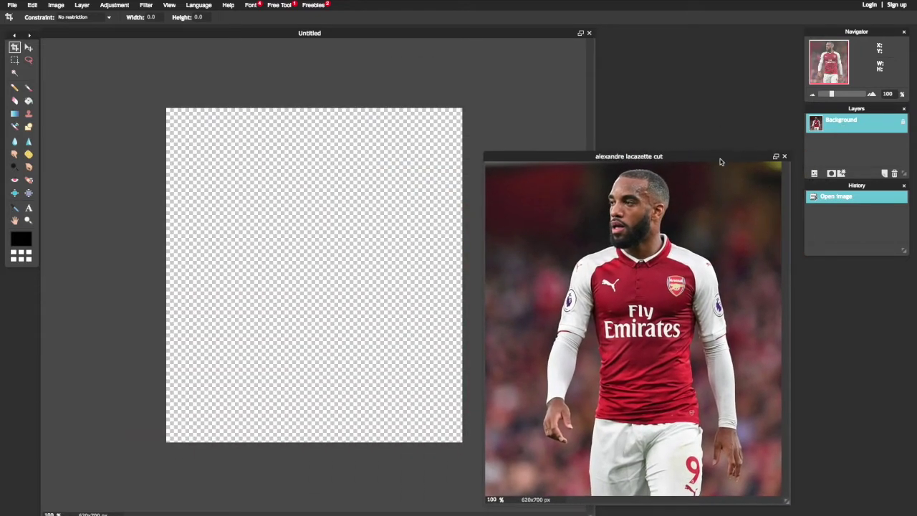
left_click_drag(720, 161, 718, 290)
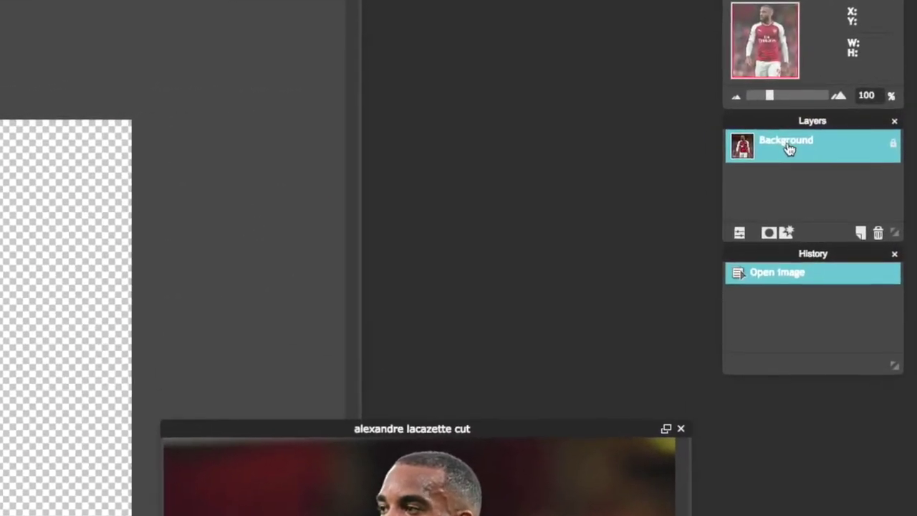
Copy the photo's Background layer into the Untitled image and close the original photo's window.
left_click_drag(789, 148, 0, 273)
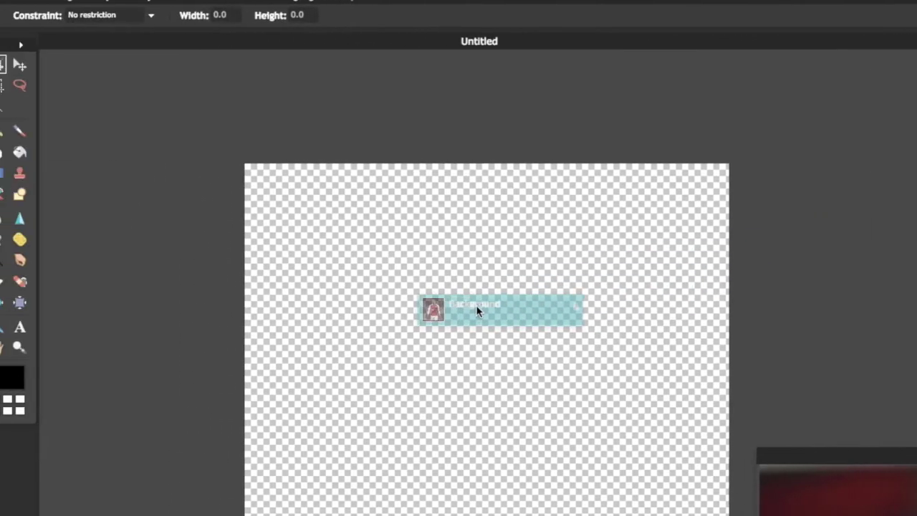
left_click_drag(478, 310, 485, 299)
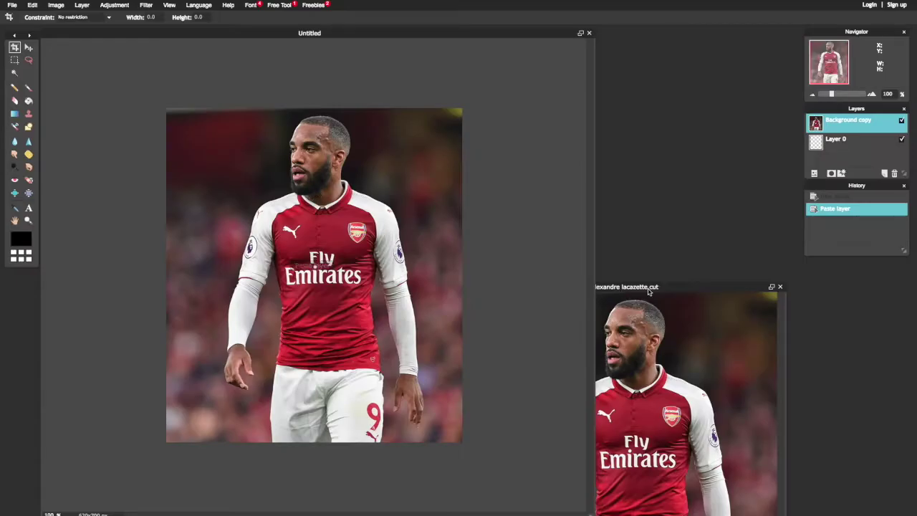
left_click(648, 291)
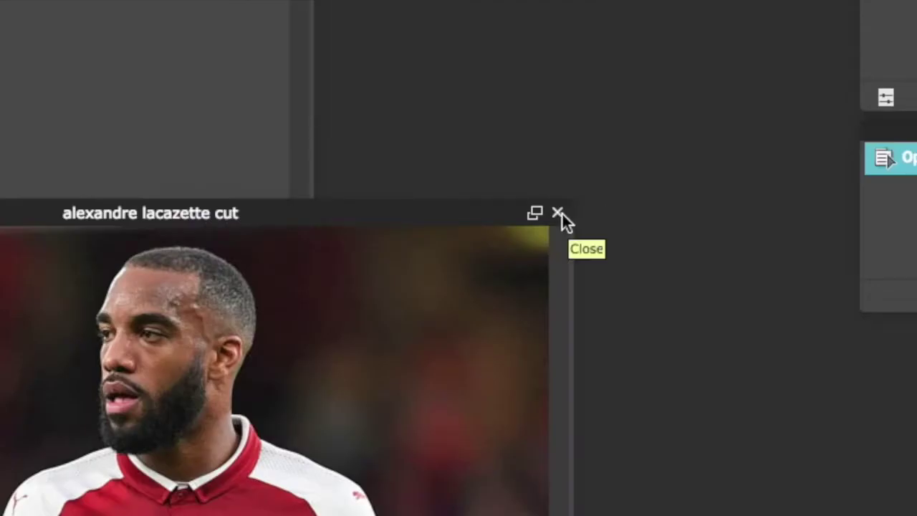
left_click(560, 214)
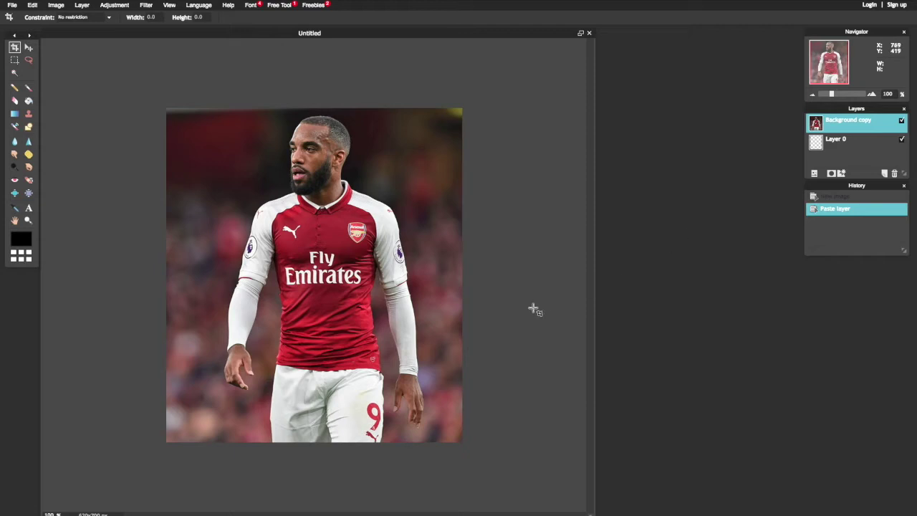
Erase most of the background on both sides of the player using the Eraser with the round 200 brush.
scroll(366, 271, "up", 3)
scroll(365, 271, "down", 2)
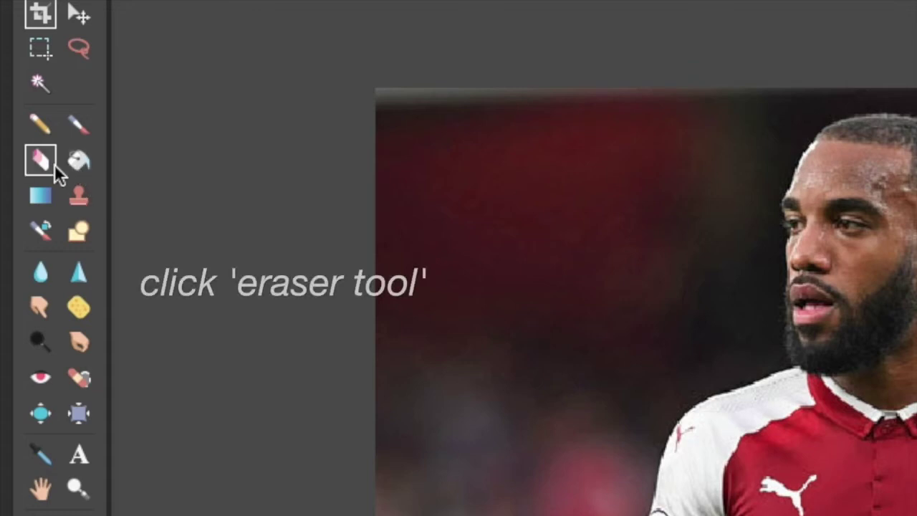
left_click(33, 158)
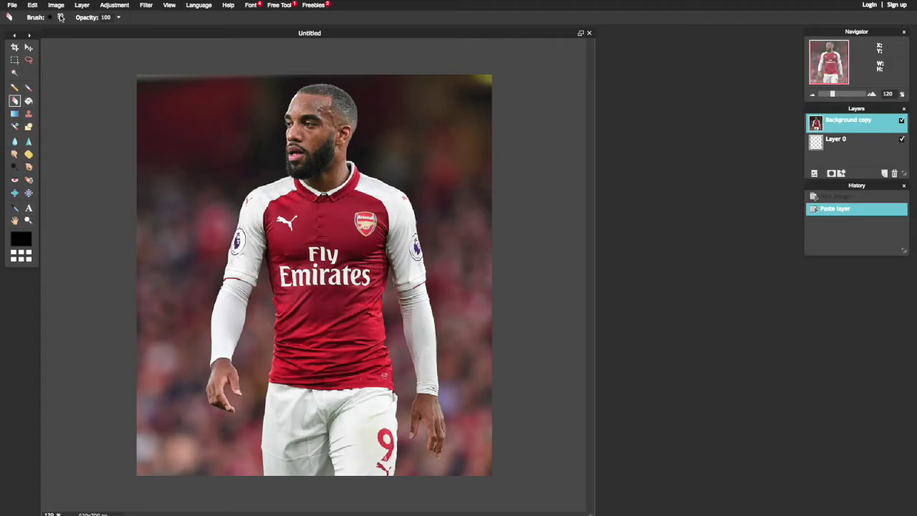
left_click(61, 17)
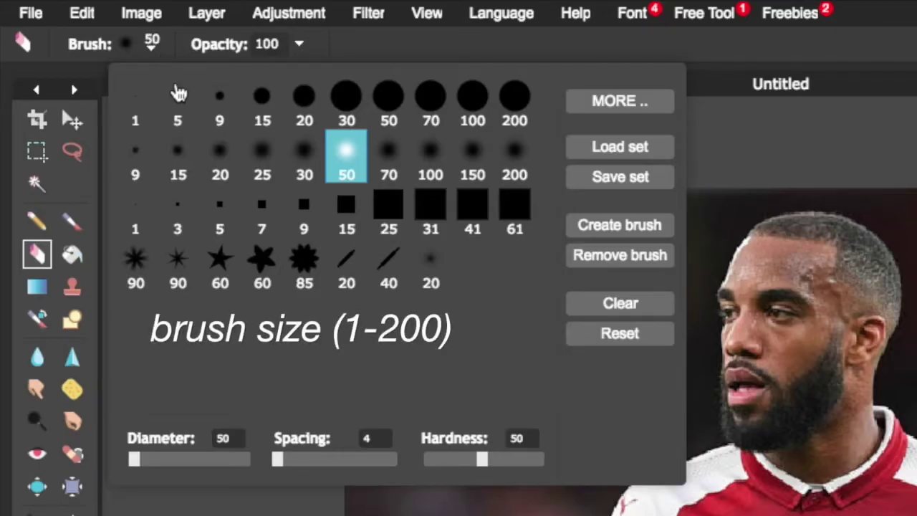
left_click(511, 107)
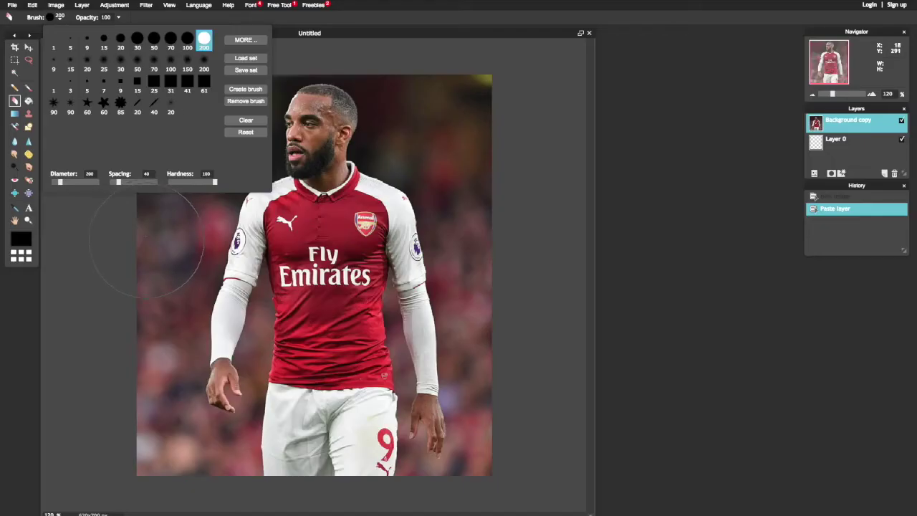
left_click(142, 242)
left_click(143, 200)
left_click(167, 118)
left_click(223, 108)
left_click(194, 164)
mouse_move(193, 164)
left_mouse_down()
mouse_move(168, 337)
mouse_move(185, 450)
mouse_move(237, 451)
left_mouse_up()
left_click_drag(380, 86, 465, 144)
mouse_move(370, 35)
left_mouse_down()
mouse_move(447, 154)
mouse_move(477, 328)
mouse_move(430, 477)
left_mouse_up()
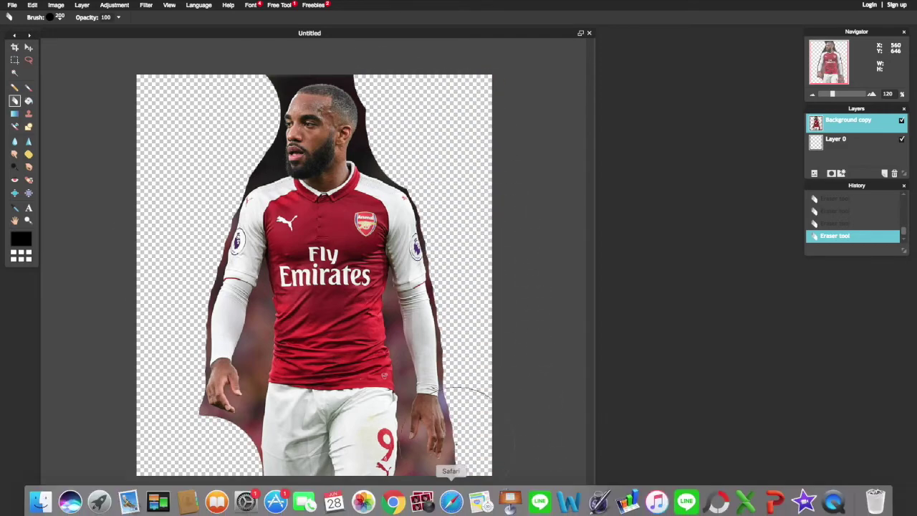
Erase the background strip just above the player's head using the round 20 brush.
key("ctrl+plus")
left_click_drag(834, 59, 831, 52)
left_click(60, 18)
left_click_drag(311, 66, 471, 44)
left_click(370, 53)
scroll(440, 187, "up", 5)
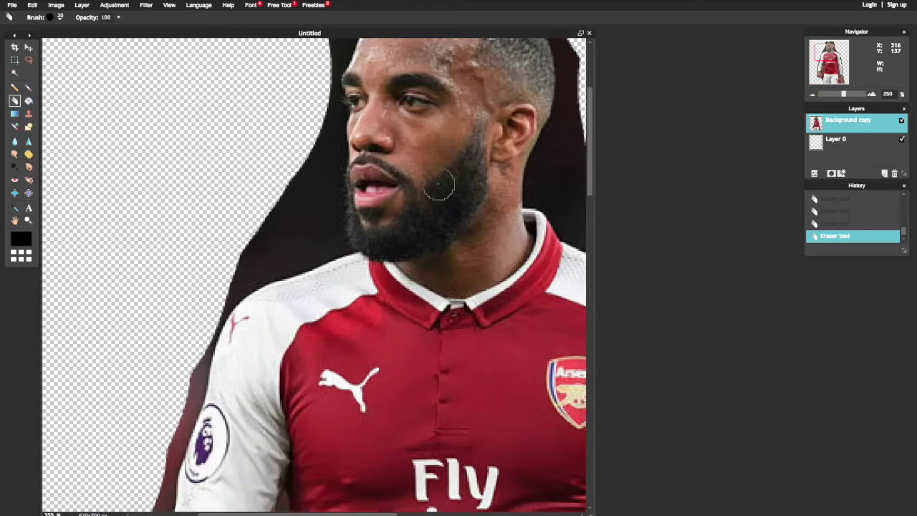
left_click_drag(828, 53, 829, 49)
mouse_move(332, 64)
left_mouse_down()
mouse_move(378, 51)
mouse_move(463, 66)
left_mouse_up()
Undo the last eraser stroke and erase the background around the top and back of the head.
left_click(32, 5)
left_click(43, 18)
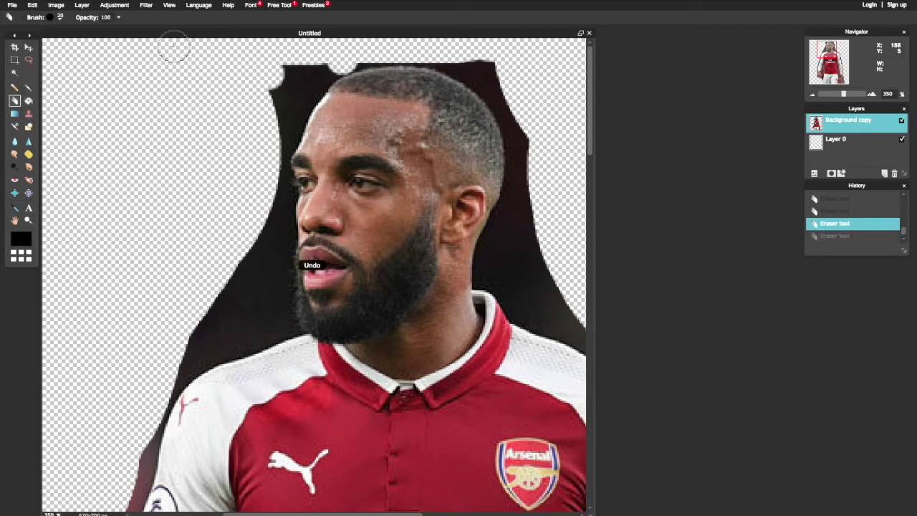
left_click_drag(278, 67, 332, 61)
scroll(332, 61, "up", 3)
left_click_drag(822, 48, 824, 43)
mouse_move(313, 61)
left_mouse_down()
mouse_move(449, 67)
mouse_move(483, 82)
mouse_move(518, 136)
mouse_move(527, 276)
left_mouse_up()
Erase the dark background in front of the player's forehead and face.
left_click_drag(825, 46, 821, 47)
mouse_move(419, 81)
left_mouse_down()
mouse_move(399, 81)
mouse_move(348, 198)
mouse_move(371, 142)
left_mouse_up()
scroll(350, 190, "up", 2)
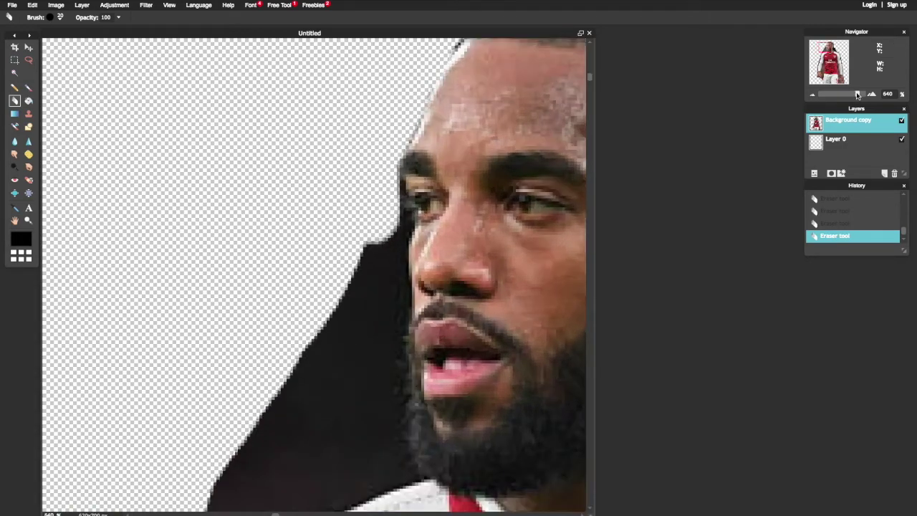
left_click_drag(364, 205, 372, 326)
scroll(340, 158, "down", 3)
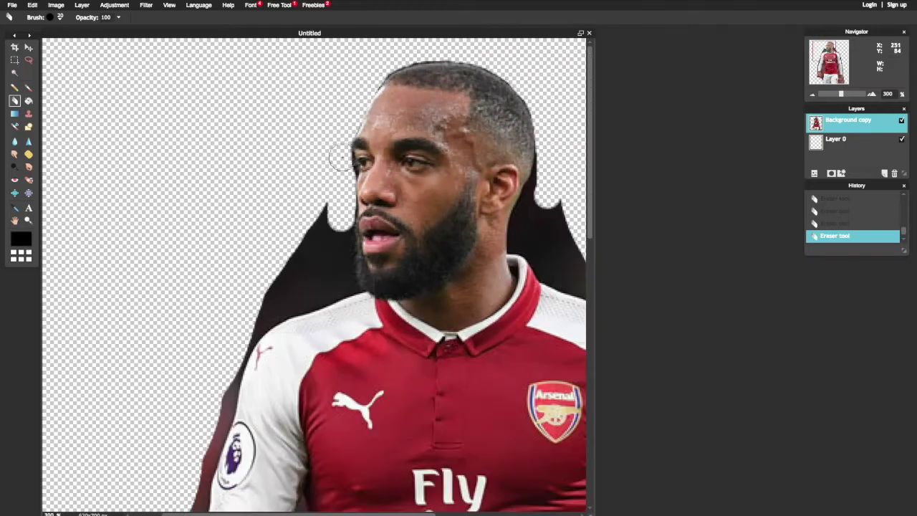
left_click_drag(346, 203, 340, 280)
Erase the background between the beard and the shoulder on the image's left side, using the round 20 brush.
scroll(323, 304, "up", 5)
left_click_drag(422, 301, 421, 151)
left_click(52, 17)
left_click(86, 40)
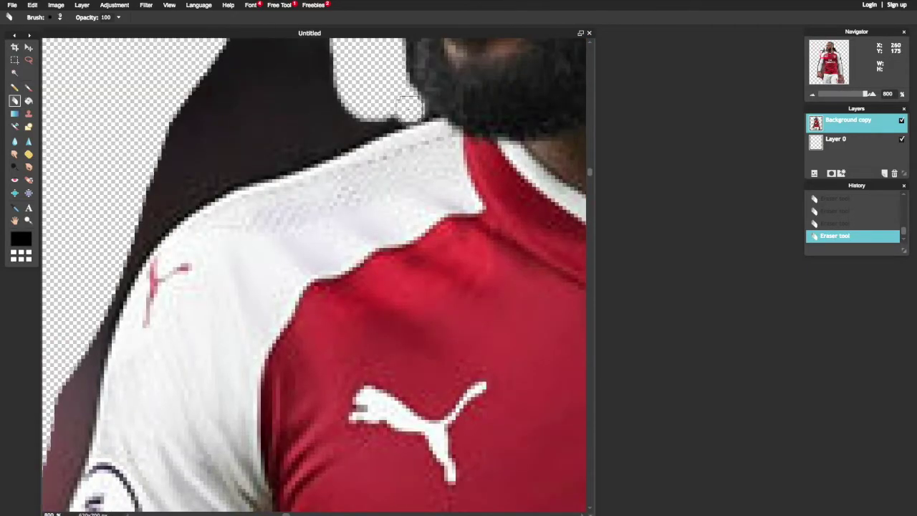
scroll(313, 229, "down", 4)
left_click(51, 17)
left_click(122, 41)
mouse_move(277, 233)
left_mouse_down()
mouse_move(319, 225)
mouse_move(258, 247)
mouse_move(326, 225)
left_mouse_up()
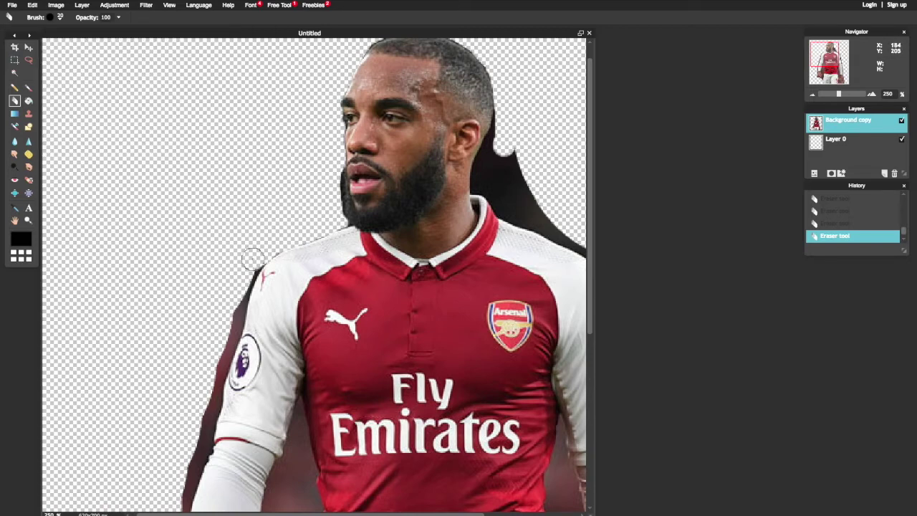
Erase the background beside the sleeve on the image's left side and undo the last stroke.
left_click_drag(589, 212, 589, 290)
left_click_drag(256, 102, 222, 208)
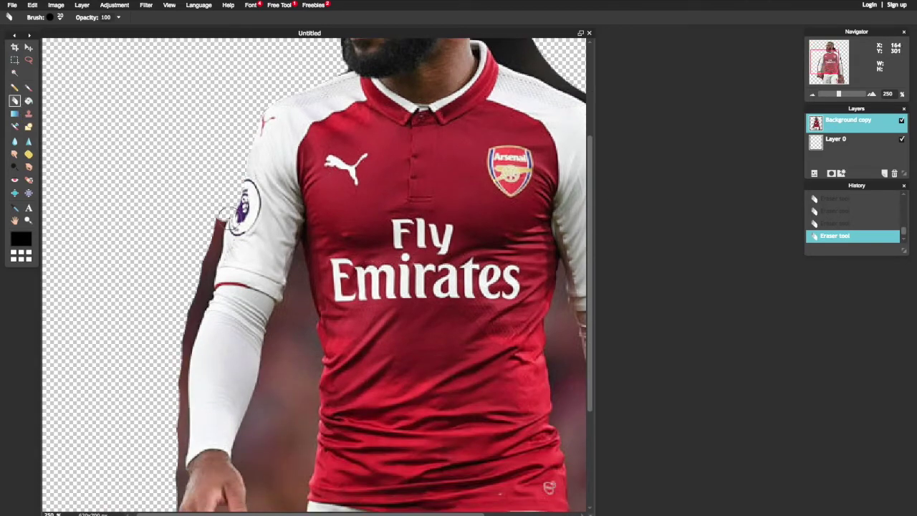
left_click(32, 5)
left_click(44, 18)
Erase the background along the outer edge of the image-left arm, from the sleeve down past the hand.
scroll(259, 102, "up", 2)
mouse_move(403, 113)
left_mouse_down()
mouse_move(403, 139)
mouse_move(335, 340)
mouse_move(323, 416)
left_mouse_up()
scroll(315, 287, "down", 5)
left_click_drag(314, 144, 269, 337)
scroll(268, 337, "down", 2)
left_click_drag(264, 254, 265, 419)
scroll(265, 419, "down", 3)
mouse_move(263, 291)
left_mouse_down()
mouse_move(246, 374)
mouse_move(246, 443)
mouse_move(263, 420)
mouse_move(348, 455)
mouse_move(395, 488)
left_mouse_up()
Erase the background around the fingers of the image-left hand using the round 9 brush.
scroll(395, 489, "up", 3)
left_click_drag(590, 410, 590, 428)
left_click(59, 17)
left_click(87, 39)
left_click(370, 337)
mouse_move(364, 292)
left_mouse_down()
mouse_move(371, 363)
mouse_move(407, 404)
mouse_move(416, 441)
mouse_move(406, 455)
mouse_move(360, 301)
mouse_move(381, 340)
mouse_move(442, 355)
mouse_move(436, 414)
mouse_move(454, 499)
mouse_move(522, 505)
left_mouse_up()
scroll(416, 301, "down", 5)
scroll(416, 301, "up", 1)
Erase the background between the image-left arm and the player's torso and shorts using the round 20 brush.
left_click(59, 17)
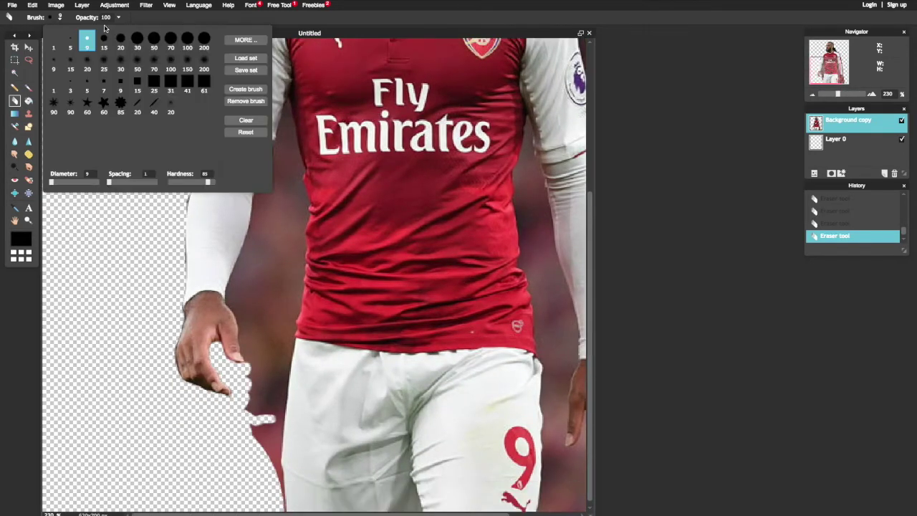
left_click(121, 39)
left_click(264, 255)
mouse_move(264, 254)
left_mouse_down()
mouse_move(281, 325)
mouse_move(267, 478)
left_mouse_up()
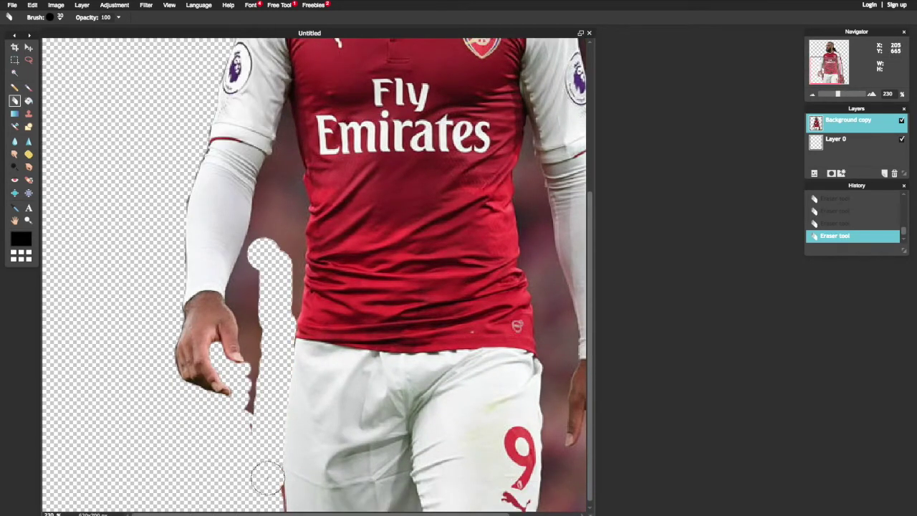
mouse_move(259, 432)
left_mouse_down()
mouse_move(257, 272)
mouse_move(280, 340)
mouse_move(258, 332)
mouse_move(244, 300)
mouse_move(251, 314)
mouse_move(280, 170)
mouse_move(244, 271)
left_mouse_up()
scroll(269, 223, "up", 3)
left_click_drag(272, 309, 273, 438)
mouse_move(274, 215)
left_mouse_down()
mouse_move(287, 286)
mouse_move(282, 334)
left_mouse_up()
Erase the narrow gap below the armpit on the image's left side using a smaller brush.
left_click(60, 18)
left_click(136, 45)
left_click_drag(267, 184, 274, 138)
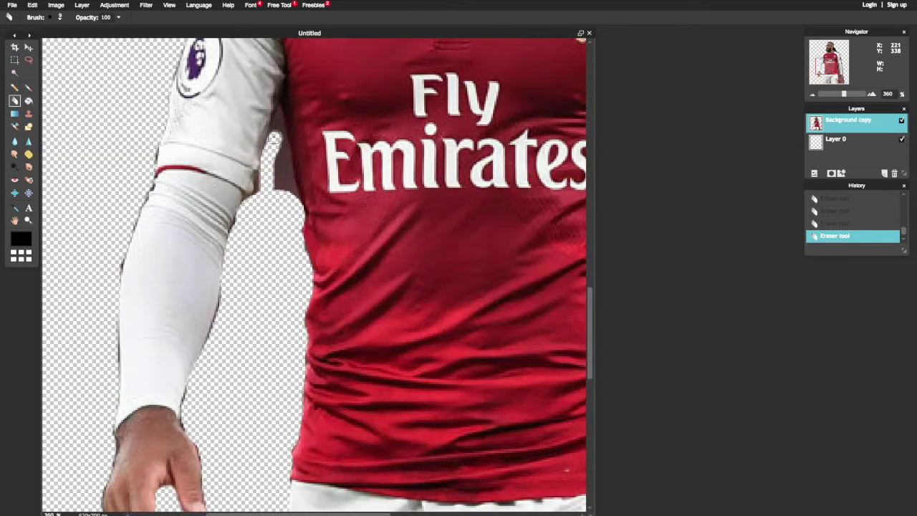
left_click(50, 17)
mouse_move(278, 105)
left_mouse_down()
mouse_move(295, 194)
mouse_move(277, 152)
mouse_move(279, 189)
left_mouse_up()
Erase the dark background behind the neck and above the image-right shoulder using the round 20 brush.
scroll(281, 215, "down", 5)
scroll(812, 72, "up", 2)
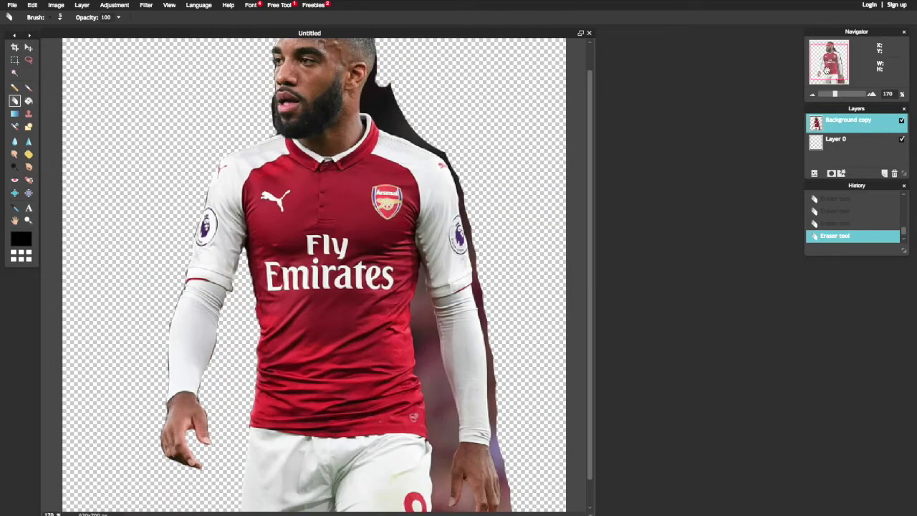
left_click_drag(812, 73, 813, 63)
left_click(54, 17)
left_click(155, 43)
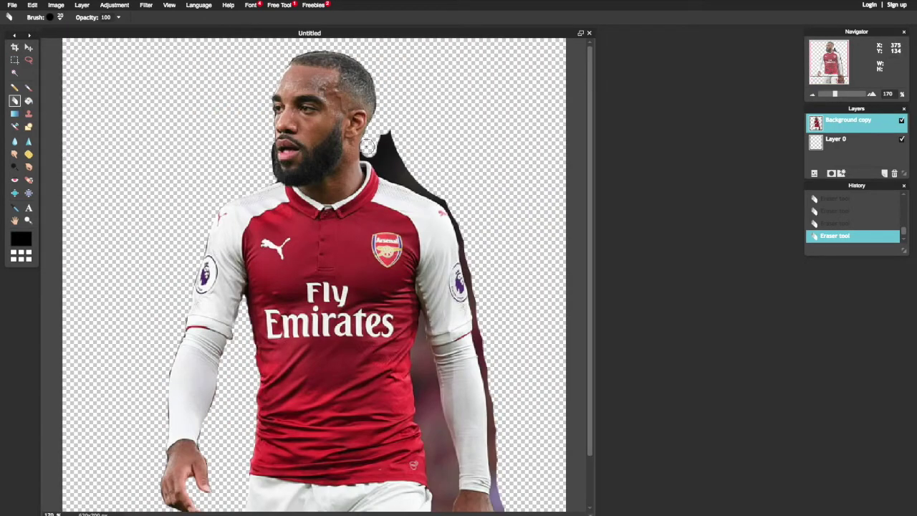
left_click_drag(367, 147, 380, 161)
scroll(411, 173, "up", 5)
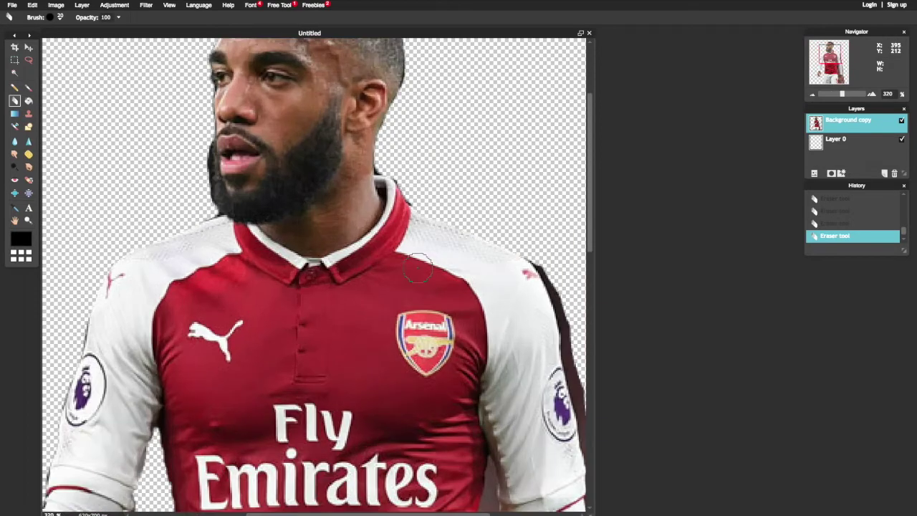
left_click(32, 5)
left_click(32, 5)
mouse_move(323, 189)
left_mouse_down()
mouse_move(342, 195)
mouse_move(360, 221)
left_mouse_up()
scroll(481, 283, "up", 1)
scroll(481, 282, "down", 5)
Erase the background along the outer edge of the image-right shoulder and sleeve using the round 20 brush.
left_click(53, 17)
left_click(120, 40)
mouse_move(459, 285)
left_mouse_down()
mouse_move(467, 331)
mouse_move(461, 127)
left_mouse_up()
scroll(471, 173, "up", 8)
left_click_drag(527, 171, 438, 136)
left_click_drag(439, 137, 474, 298)
left_click_drag(591, 369, 592, 434)
left_click_drag(471, 175, 494, 409)
Erase the background along the outer edge of the image-right hand, undoing one stroke and redrawing it.
scroll(567, 256, "up", 8)
left_click_drag(592, 458, 591, 494)
left_click_drag(542, 301, 570, 470)
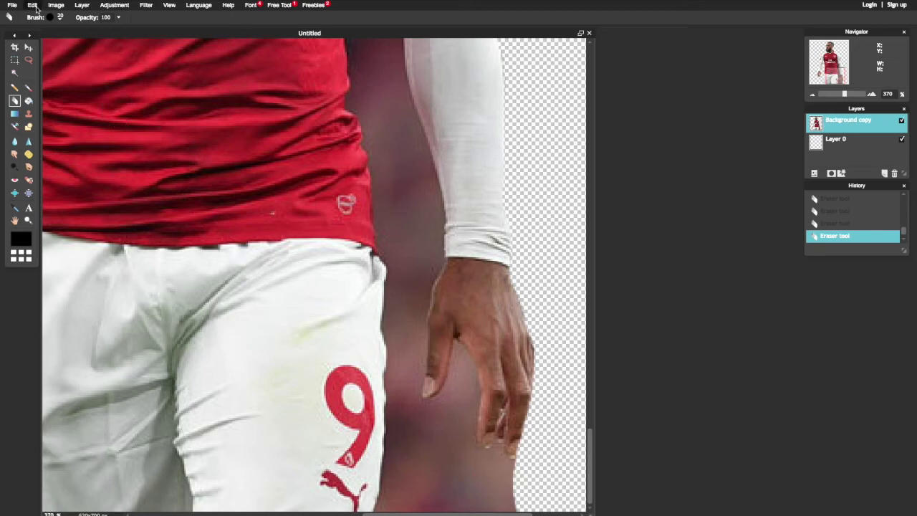
left_click(36, 8)
left_click(44, 17)
left_click_drag(546, 325, 551, 350)
Erase the background below the image-right hand and along the adjacent edge of the shorts.
scroll(551, 360, "up", 12)
mouse_move(416, 367)
left_mouse_down()
mouse_move(423, 504)
mouse_move(368, 477)
left_mouse_up()
scroll(372, 480, "down", 18)
mouse_move(457, 493)
left_mouse_down()
mouse_move(445, 485)
mouse_move(347, 508)
mouse_move(358, 424)
left_mouse_up()
scroll(423, 450, "up", 12)
scroll(424, 452, "up", 5)
left_click_drag(291, 400, 300, 376)
left_click(313, 457)
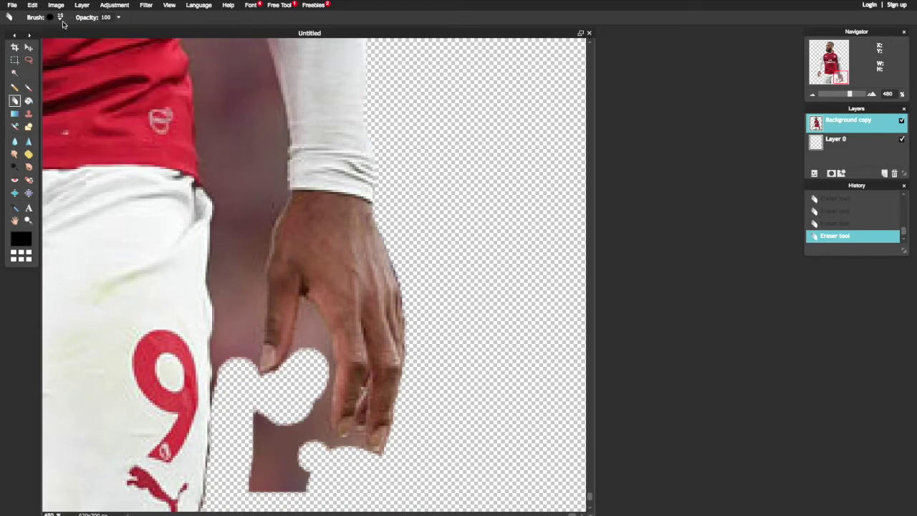
Erase the background between the thumb and fingers with a small brush, and the leftover patch below the hand with a larger one.
mouse_move(324, 343)
left_mouse_down()
mouse_move(321, 443)
mouse_move(293, 348)
left_mouse_up()
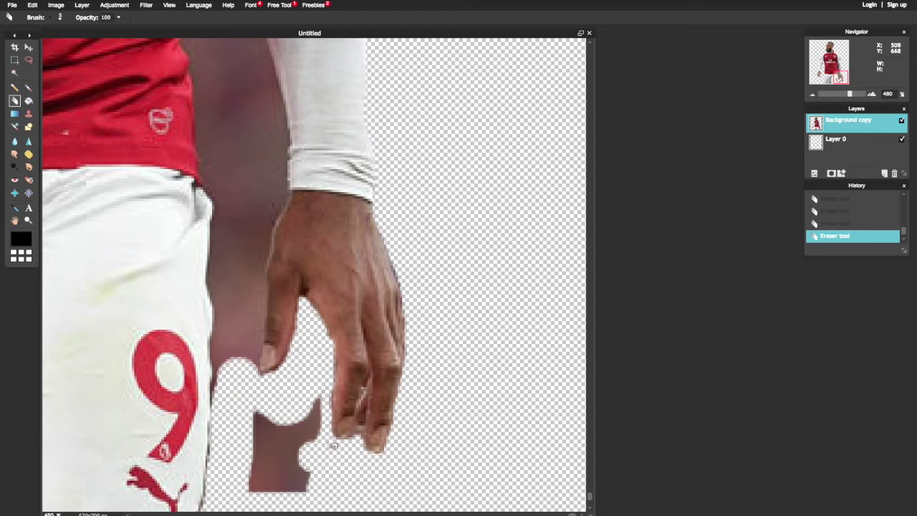
left_click_drag(329, 390, 332, 406)
left_click(60, 17)
left_click(120, 40)
left_click_drag(267, 438, 304, 402)
scroll(287, 458, "down", 10)
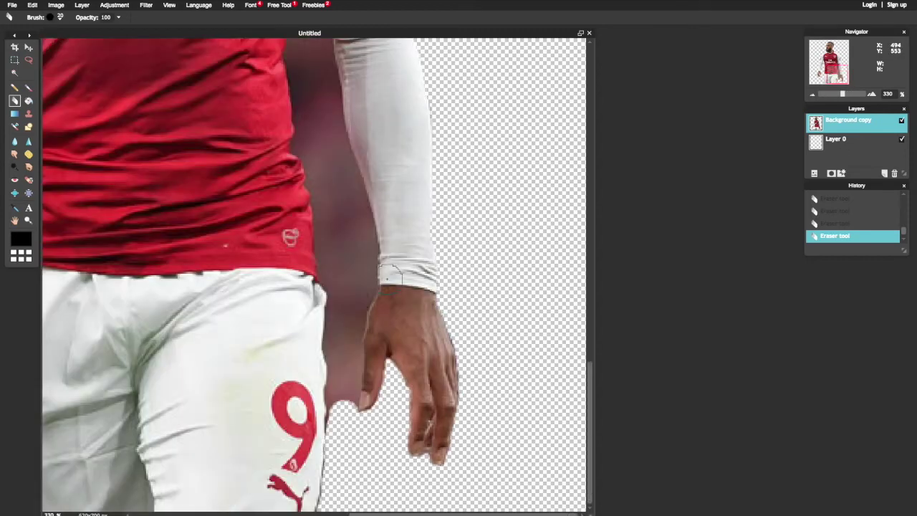
Erase the narrow tip of the gap under the image-right armpit using a very small brush.
left_click_drag(301, 215, 341, 451)
left_click(61, 17)
left_click(70, 40)
left_click(347, 184)
left_click(60, 17)
left_click(54, 39)
left_click(347, 177)
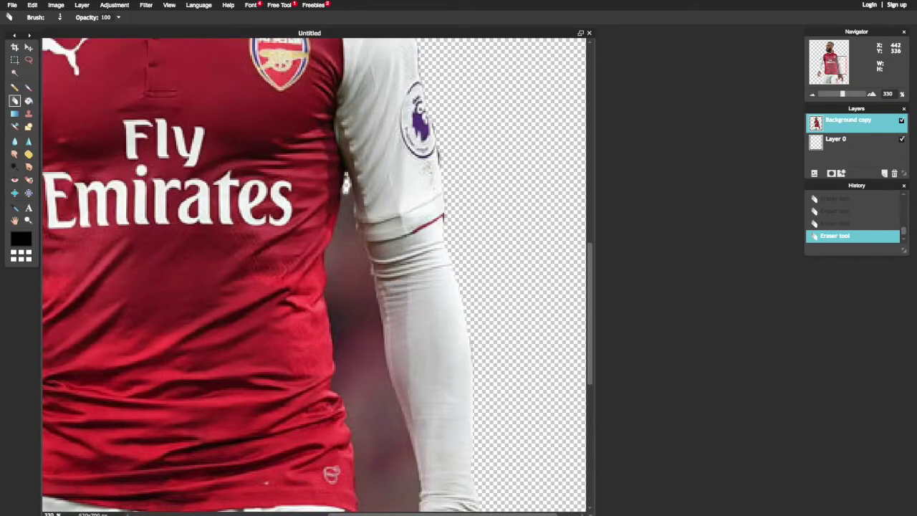
Erase a thin strip of background down the image-right side edge of the shirt using a small brush.
left_click(60, 17)
left_click_drag(347, 179, 337, 371)
left_click(70, 41)
left_click_drag(343, 205, 336, 278)
scroll(354, 213, "up", 10)
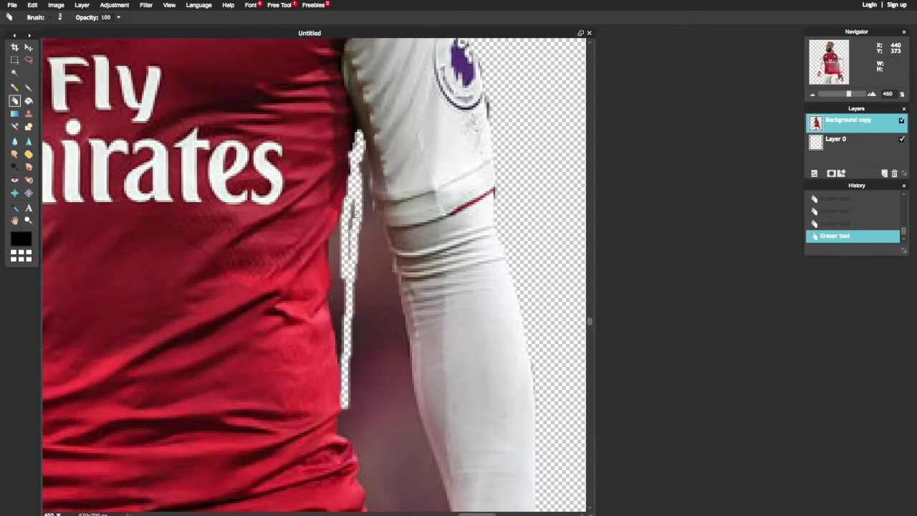
Erase the remaining background between the torso and the image-right arm, following the inner sleeve edge, and fit the whole cutout in view.
left_click(60, 17)
left_click(60, 16)
mouse_move(358, 152)
left_mouse_down()
mouse_move(364, 209)
mouse_move(334, 236)
mouse_move(348, 399)
mouse_move(363, 447)
left_mouse_up()
left_click_drag(364, 242, 395, 468)
scroll(395, 468, "down", 5)
mouse_move(398, 157)
left_mouse_down()
mouse_move(457, 406)
mouse_move(369, 243)
mouse_move(365, 287)
mouse_move(401, 448)
mouse_move(451, 444)
left_mouse_up()
left_click_drag(589, 394, 590, 473)
mouse_move(450, 263)
left_mouse_down()
mouse_move(430, 379)
mouse_move(402, 433)
mouse_move(398, 286)
mouse_move(395, 455)
mouse_move(430, 293)
mouse_move(416, 372)
left_mouse_up()
key("ctrl+0")
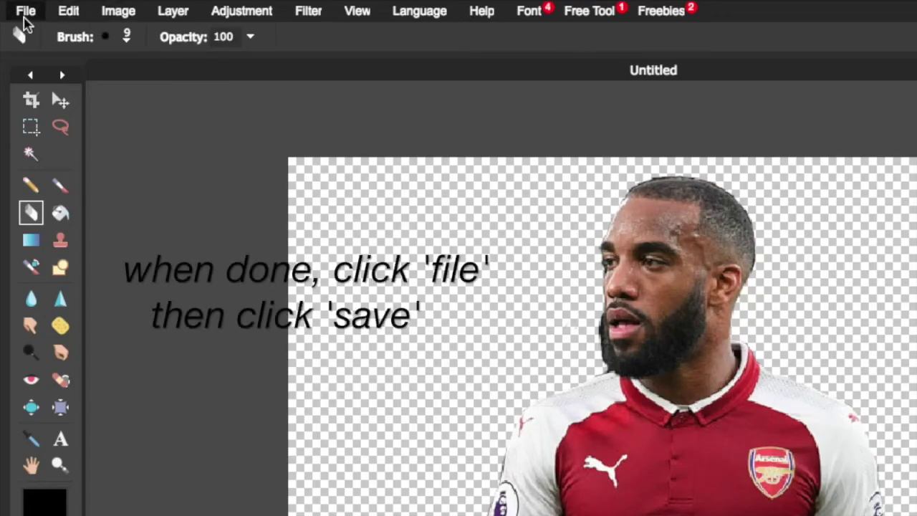
Start saving the finished cutout with the format set to PNG (Transparent, full quality).
left_click(26, 12)
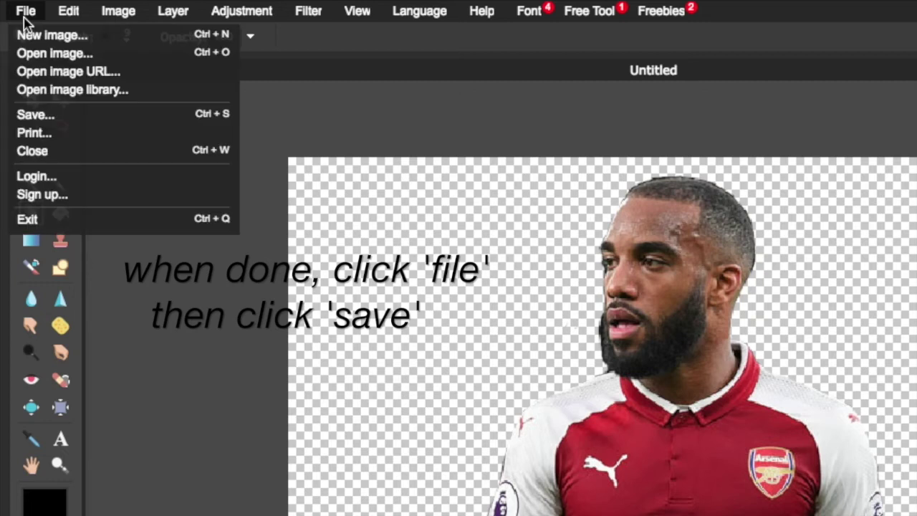
left_click(33, 115)
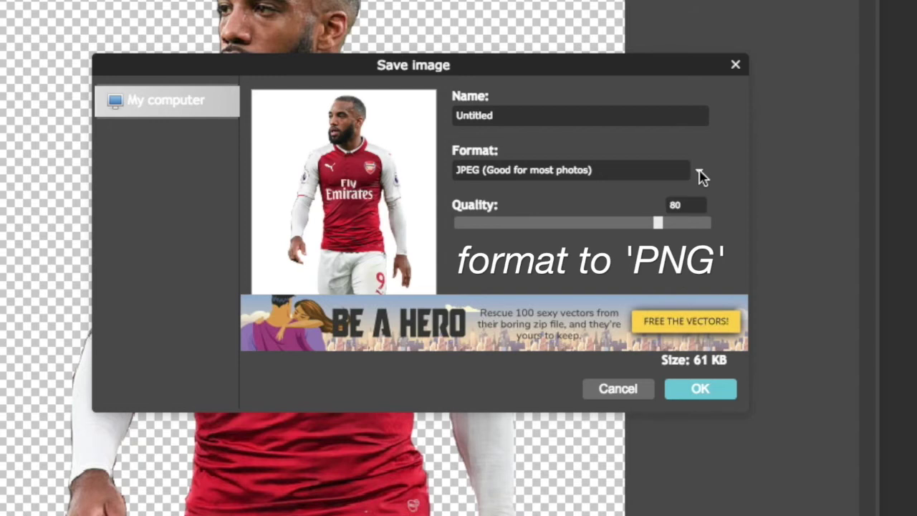
left_click(700, 174)
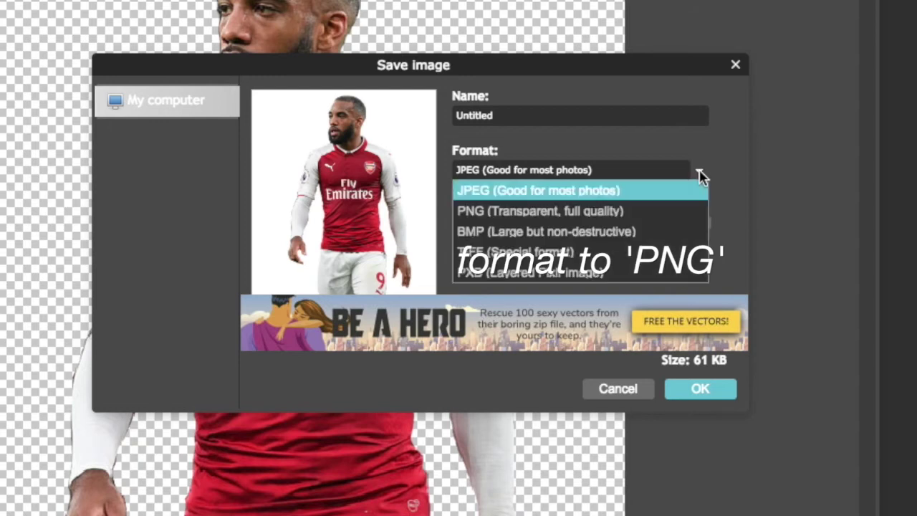
left_click(679, 215)
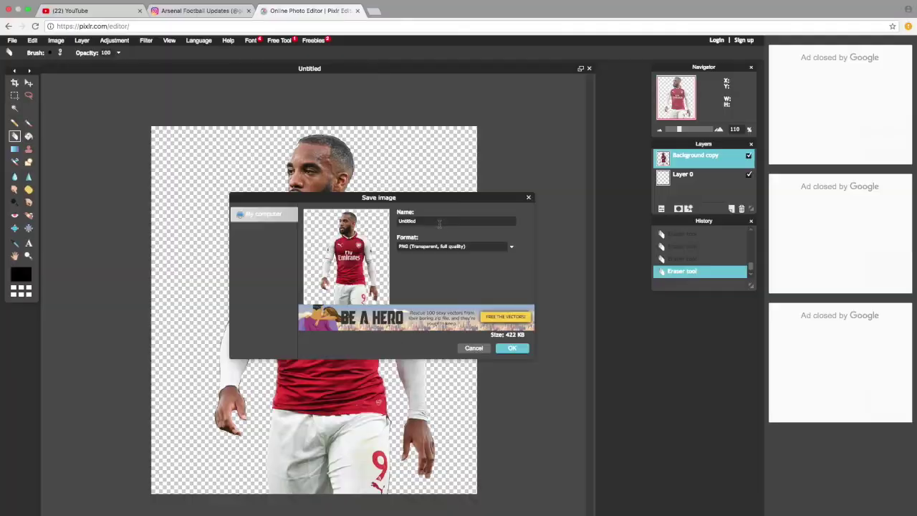
Name the image "alexandre lacazette transparent" and save it to the Downloads folder.
key("BackSpace")
key("BackSpace")
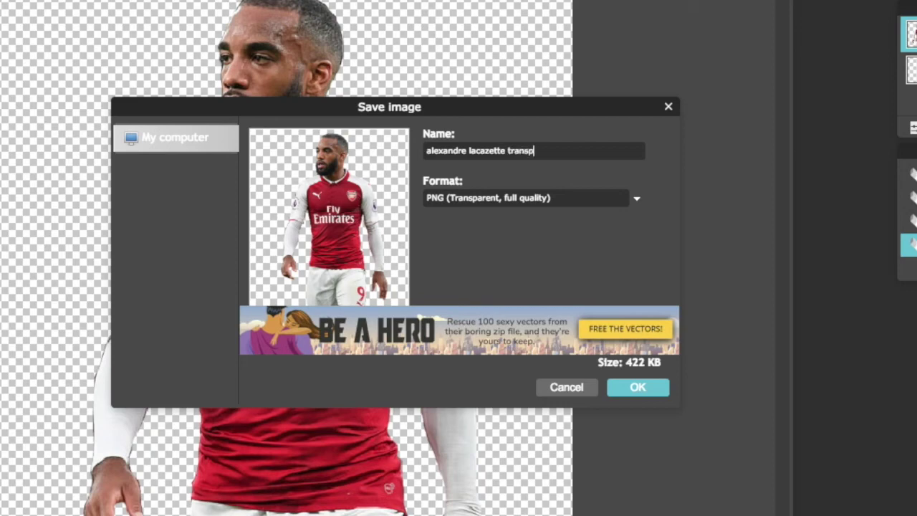
left_click(639, 387)
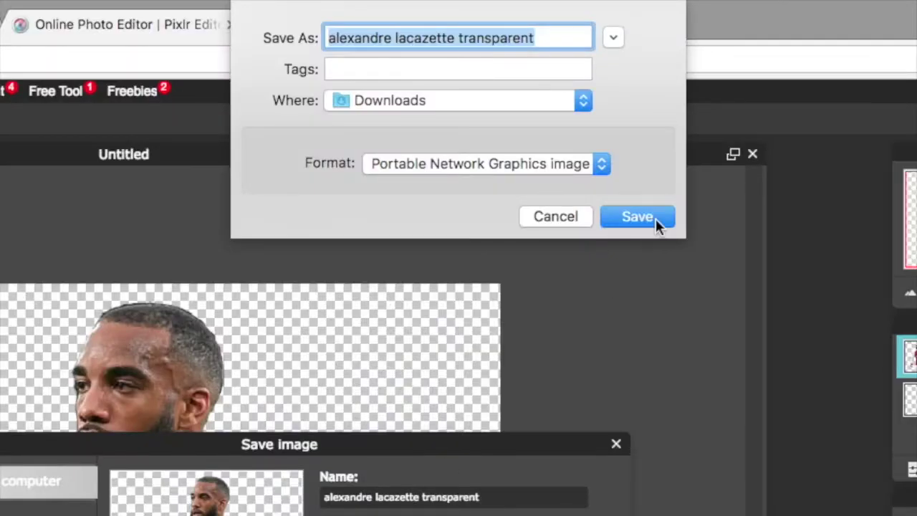
left_click(637, 216)
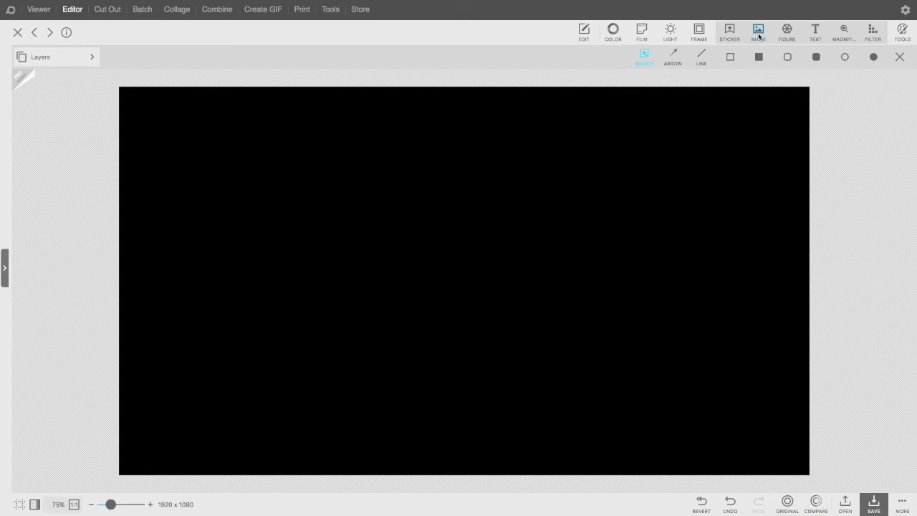
Switch to PhotoScape X, insert the transparent player PNG onto the black 1920 x 1080 canvas, enlarge it and reposition it near the centre.
left_click_drag(553, 118, 649, 318)
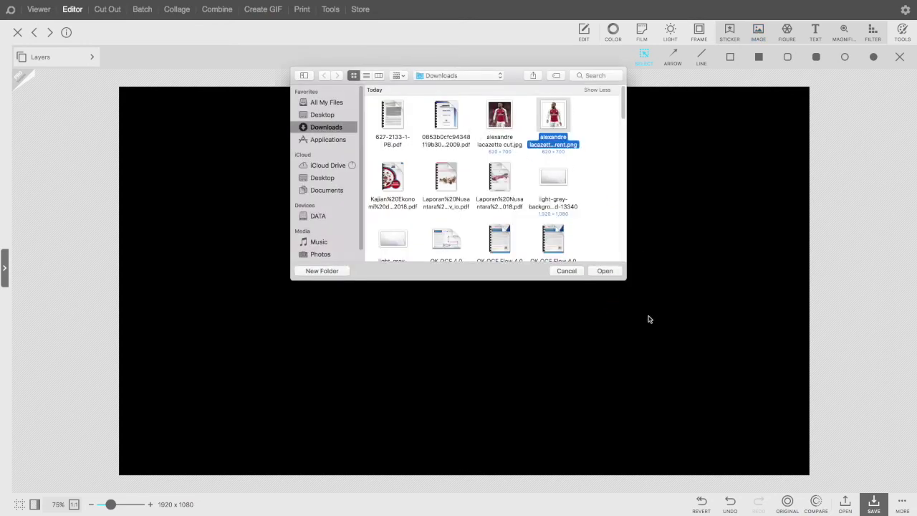
left_click(566, 271)
left_click_drag(502, 324, 442, 291)
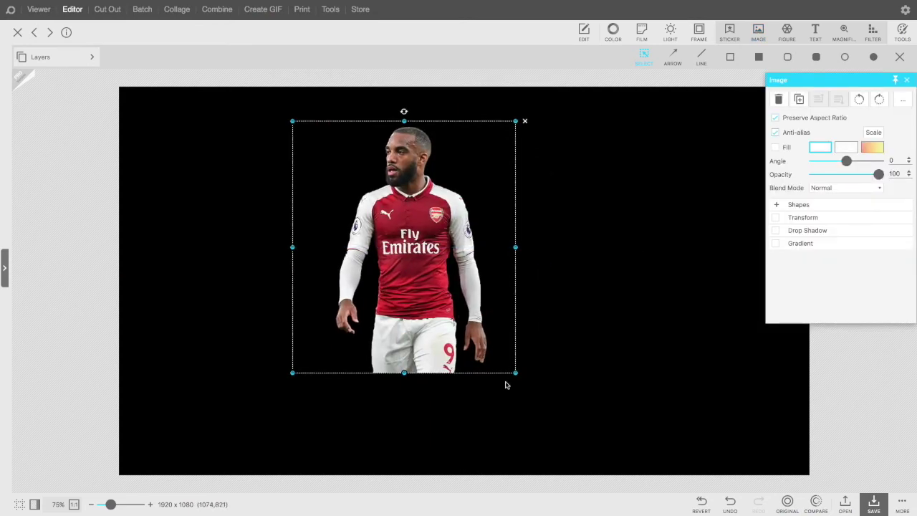
left_click_drag(513, 373, 574, 439)
left_click(628, 407)
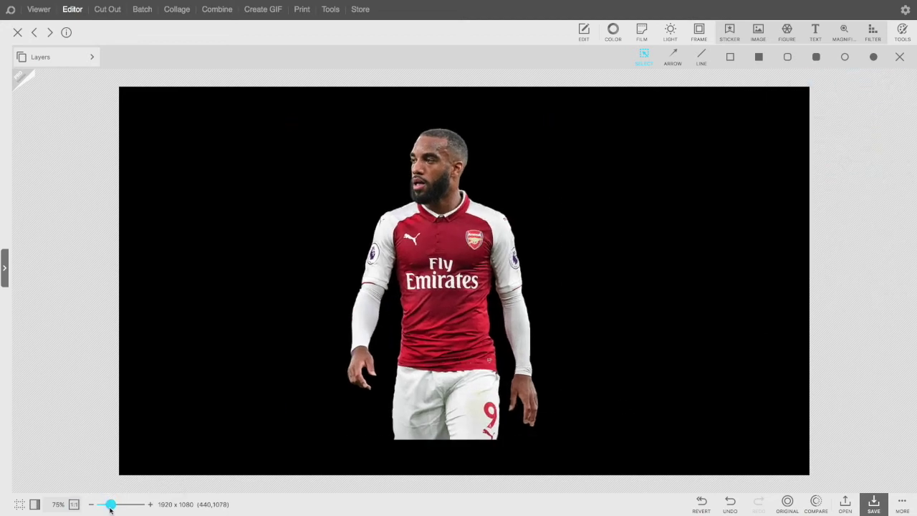
left_click_drag(418, 316, 384, 307)
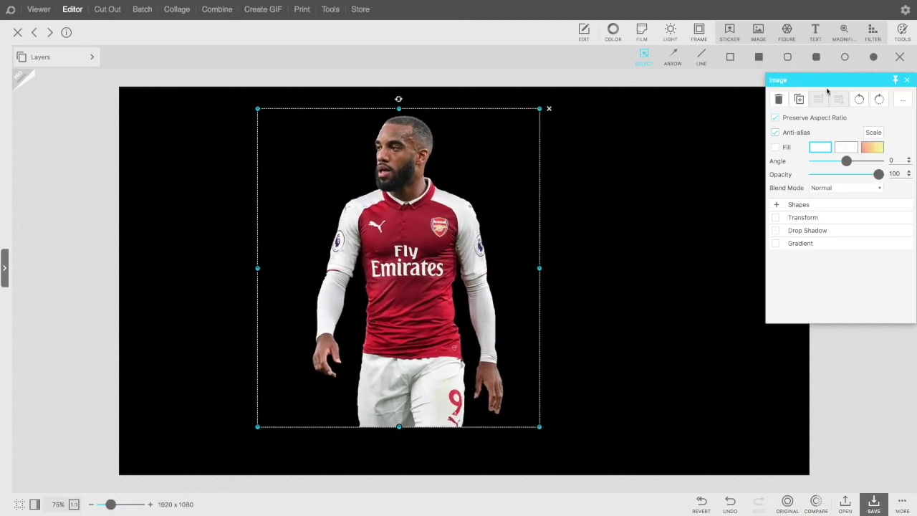
Make four duplicates of the player image and spread copies toward both sides of the canvas.
left_click(799, 99)
left_click(799, 98)
left_click_drag(471, 268, 704, 235)
left_click_drag(461, 313, 202, 298)
left_click_drag(421, 276, 739, 248)
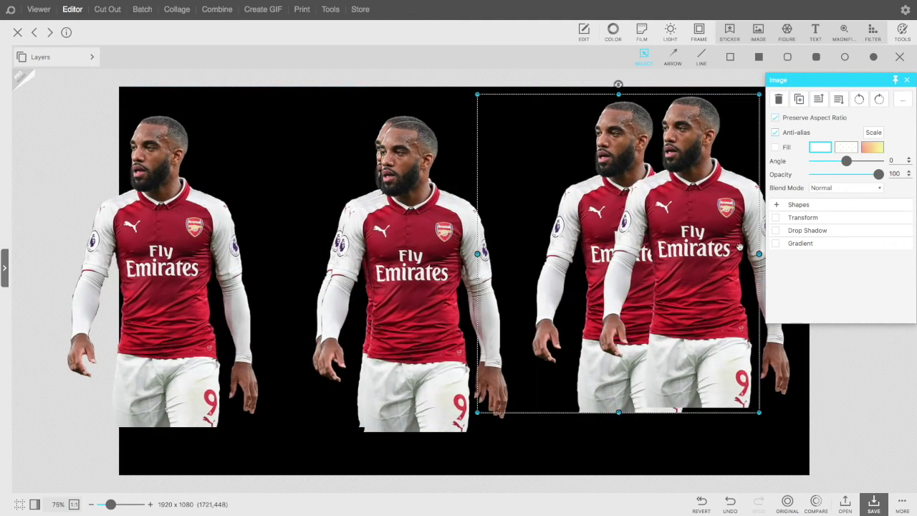
Arrange the three players on the left and in the centre of the canvas side by side with even spacing.
left_click_drag(417, 260, 279, 271)
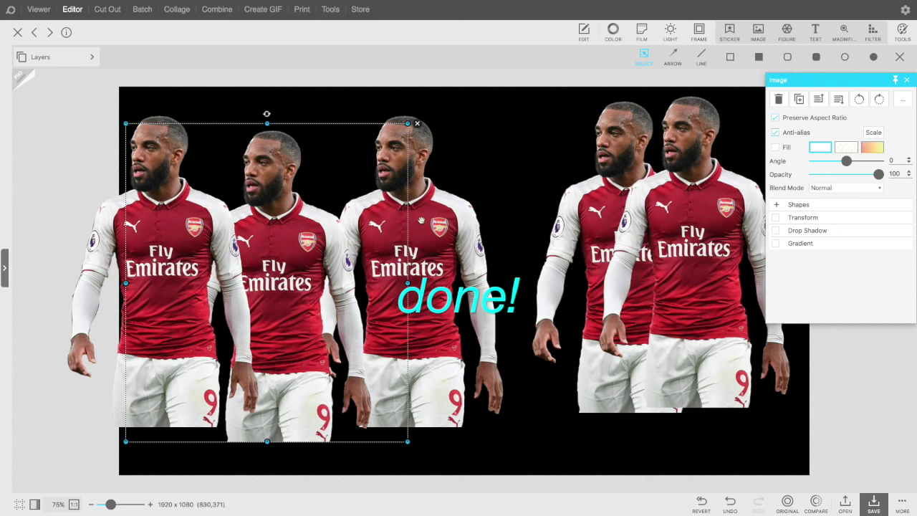
left_click_drag(428, 220, 494, 227)
left_click_drag(278, 220, 237, 243)
left_click_drag(317, 237, 456, 237)
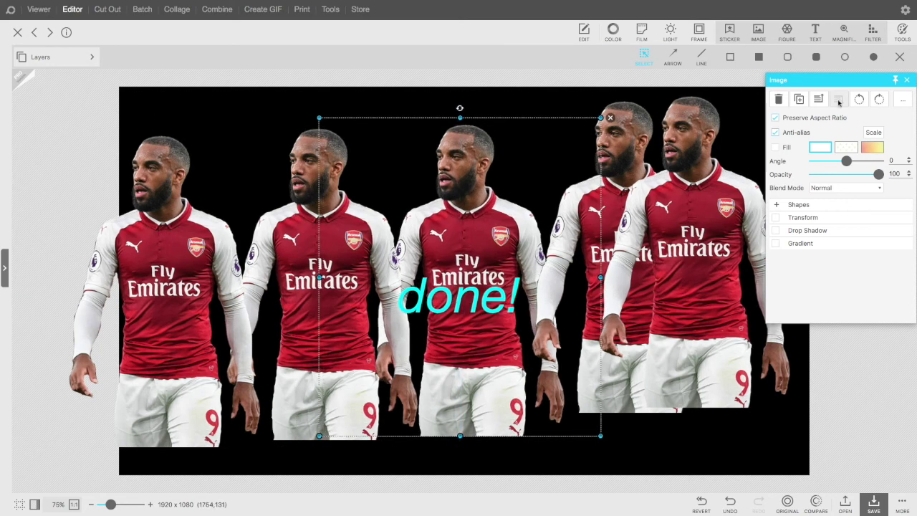
Move the two right-hand players apart to complete an evenly spaced row of five, and deselect the image.
left_click_drag(818, 80, 860, 99)
left_click_drag(700, 215, 770, 255)
left_click_drag(589, 179, 571, 203)
left_click(523, 98)
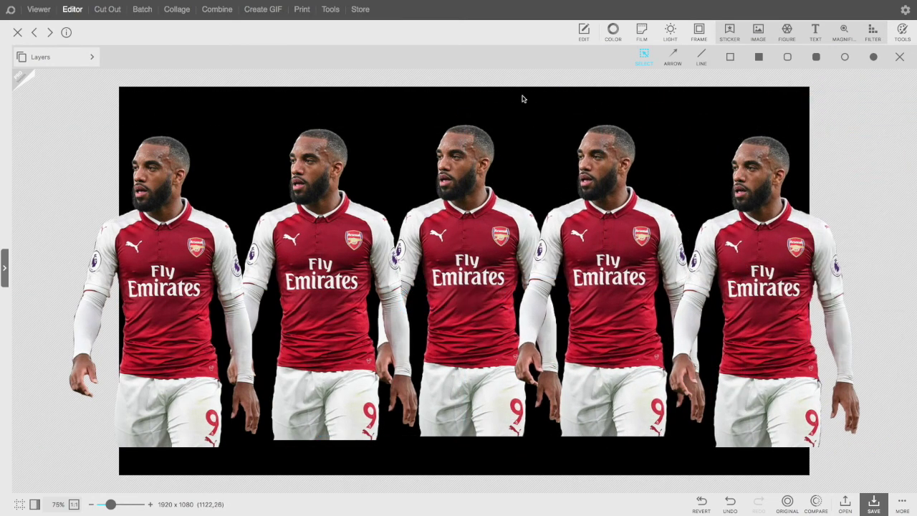